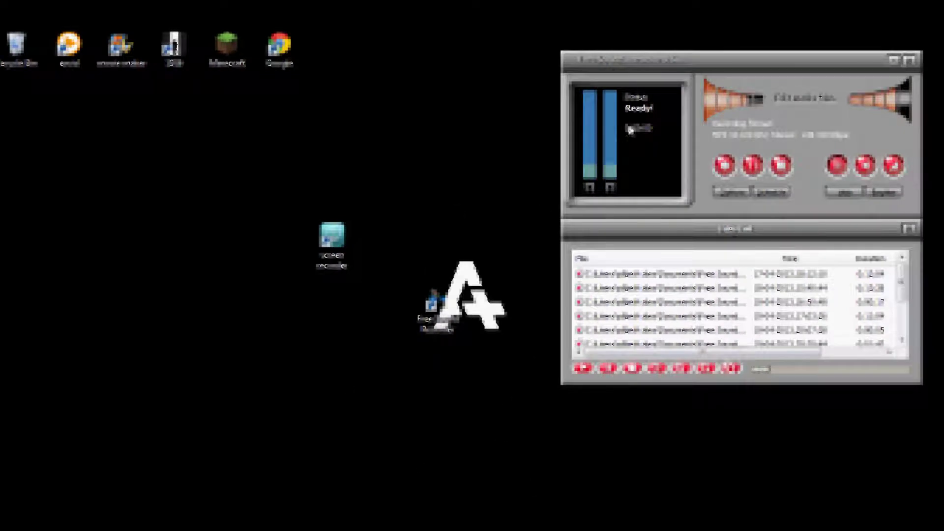
Start a Free Sound Recorder recording, move its shortcut beside the screen recorder's, and launch the screen recorder
left_click(724, 167)
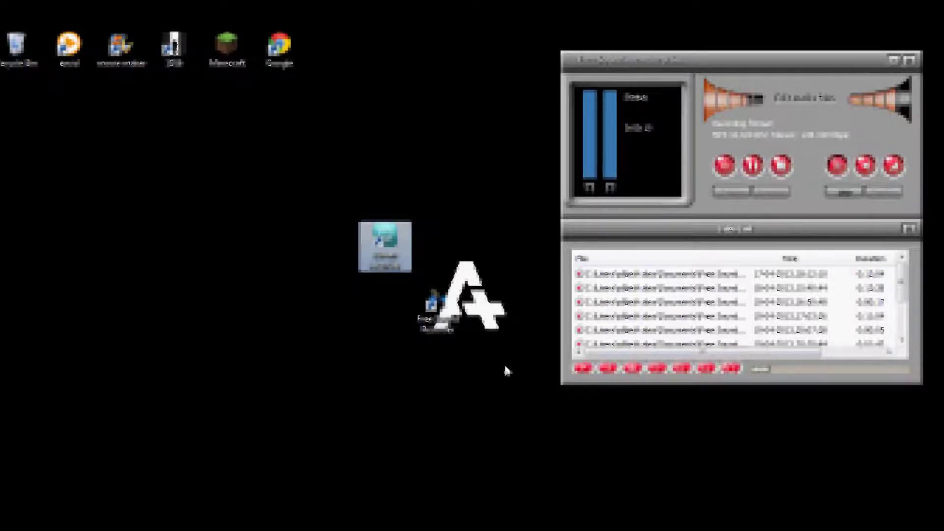
left_click_drag(433, 302, 402, 177)
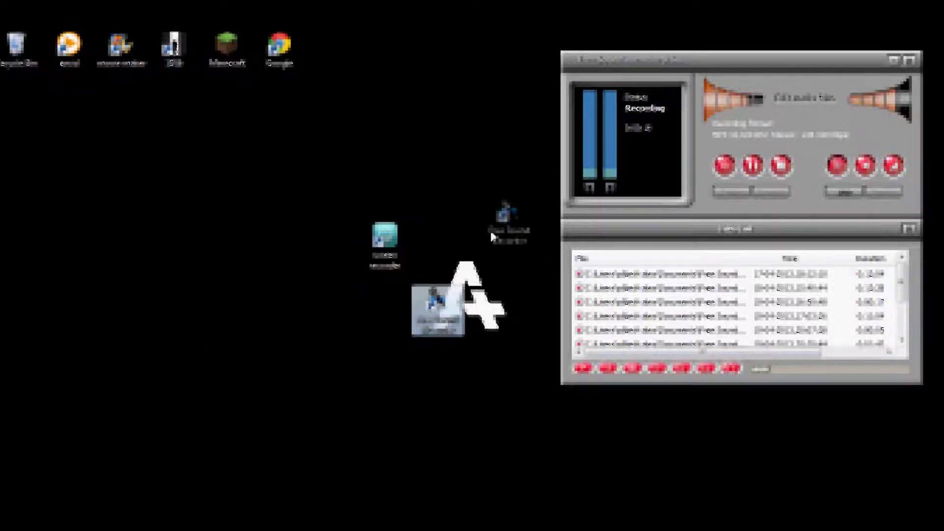
left_click_drag(402, 177, 440, 243)
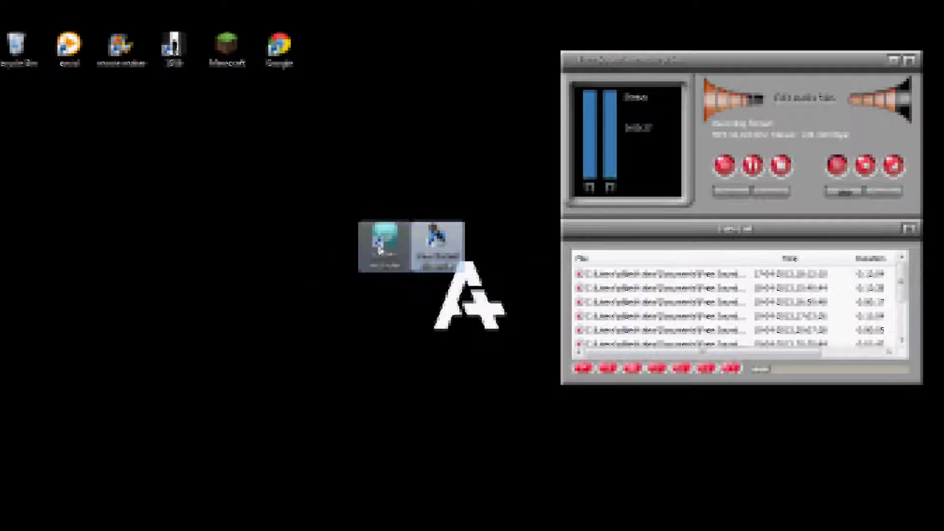
double_click(378, 248)
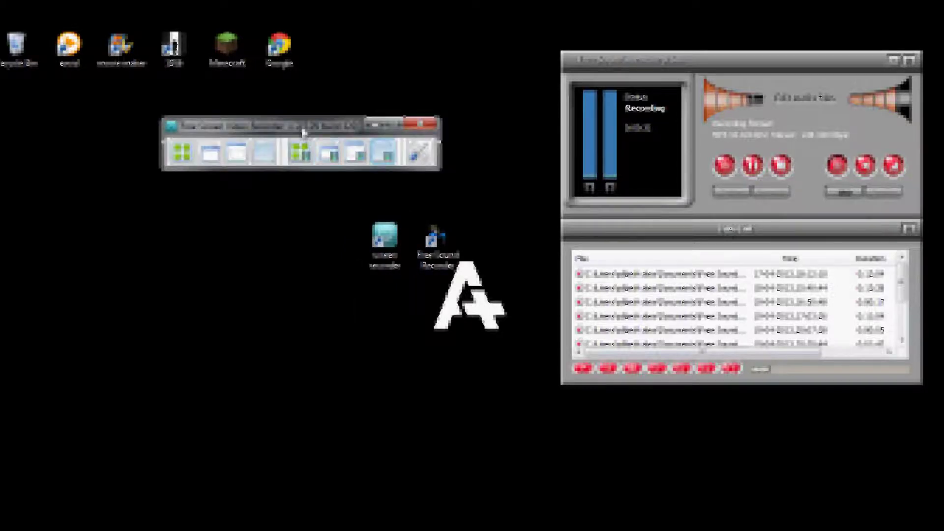
Shift the screen recorder toolbar right and look at its Options before closing them
mouse_move(302, 127)
left_mouse_down()
mouse_move(304, 119)
mouse_move(364, 177)
mouse_move(353, 157)
mouse_move(316, 160)
left_mouse_up()
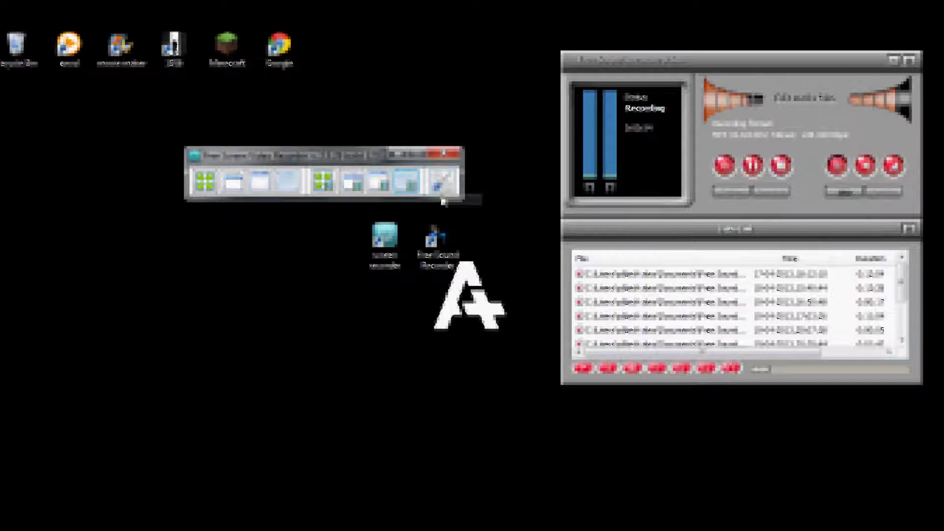
left_click(442, 185)
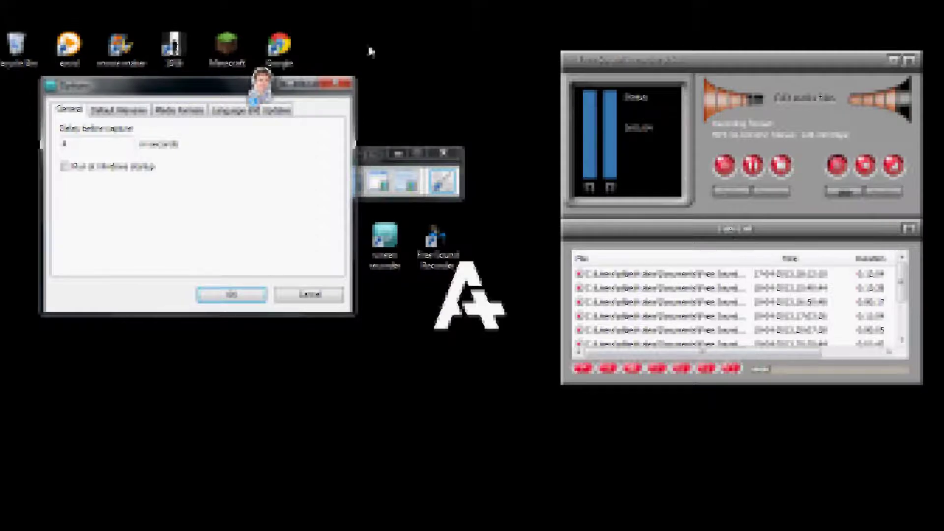
left_click(344, 84)
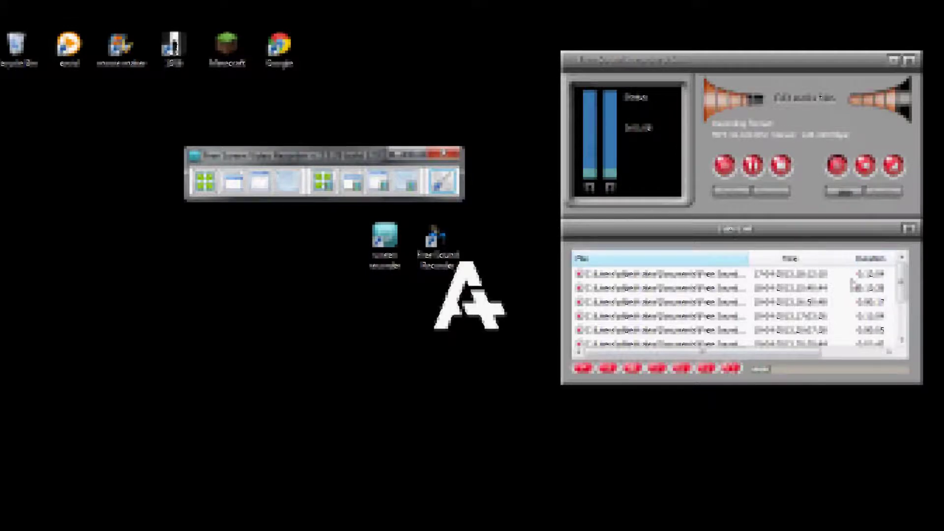
Move the sound recorder window aside and select the Movie Maker desktop shortcut
left_click(903, 288)
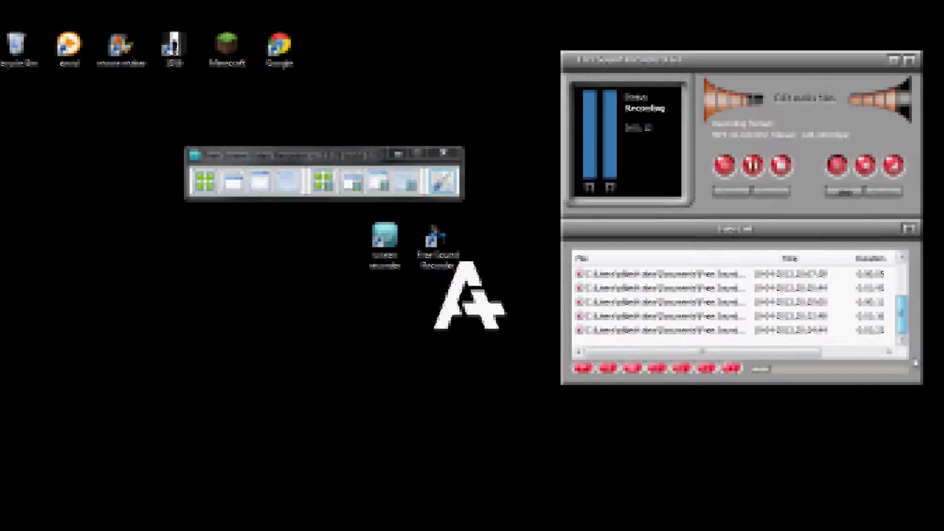
mouse_move(903, 288)
left_mouse_down()
mouse_move(885, 259)
mouse_move(721, 220)
left_mouse_up()
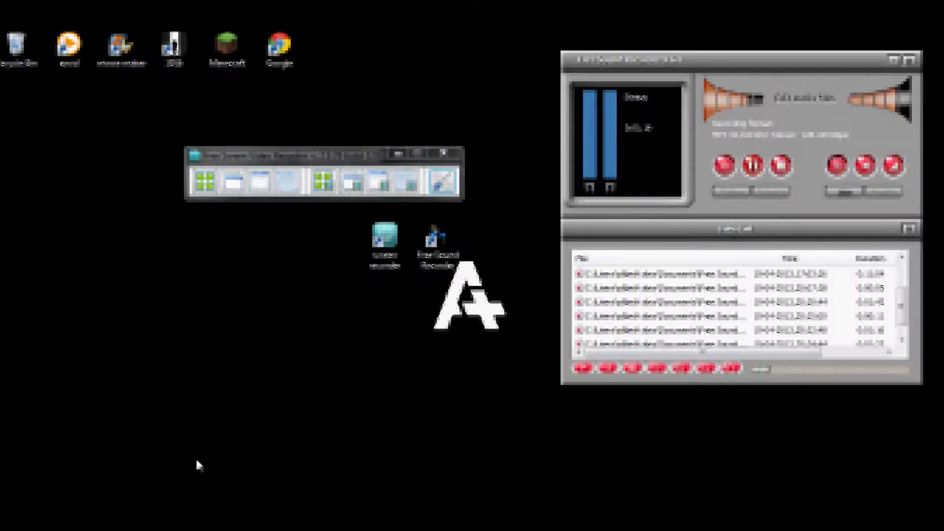
left_click(119, 65)
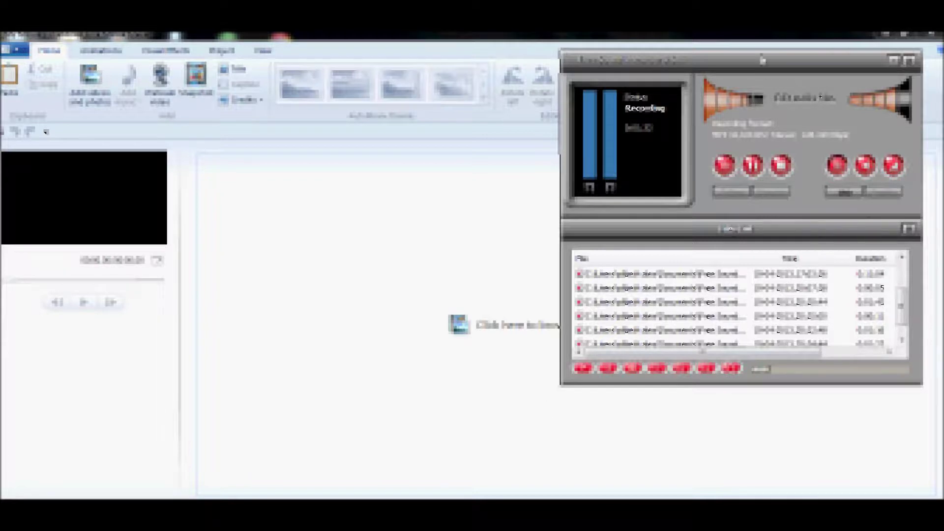
Drag the sound recorder window down off-screen and show Movie Maker's recent projects list
left_click_drag(761, 65, 750, 499)
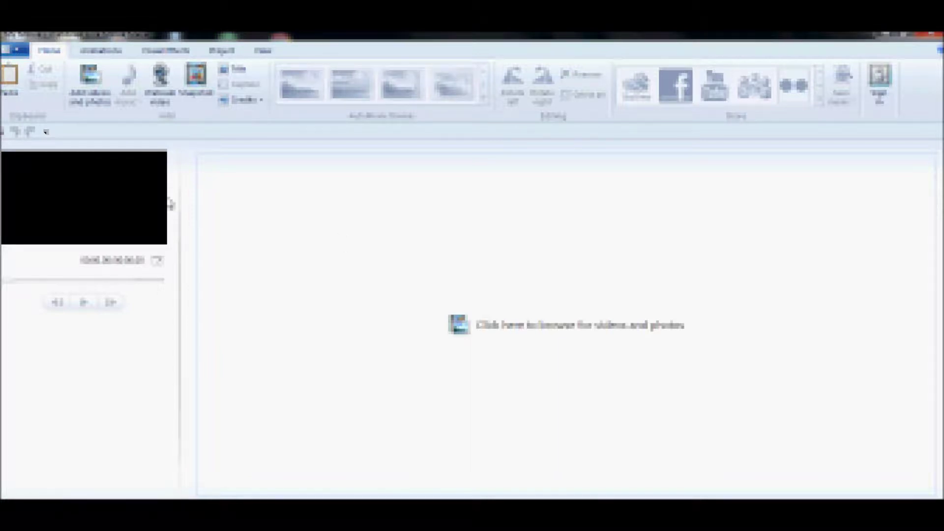
left_click(16, 52)
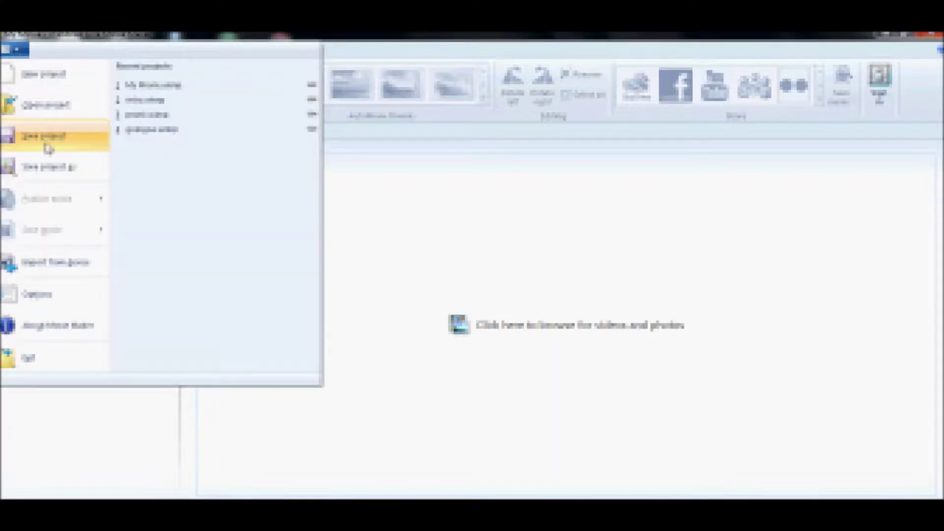
Reopen the most recent project, play its clip in the preview, and bring up the clip's actions
left_click(180, 88)
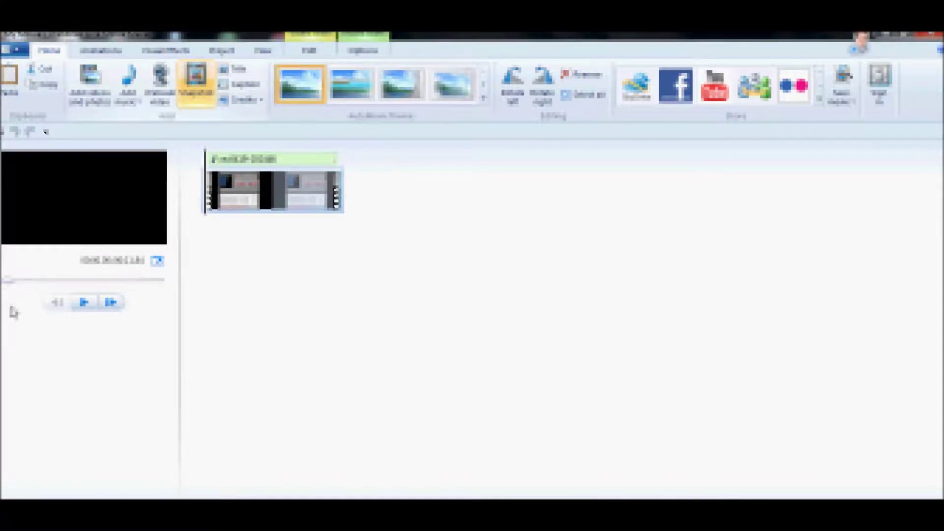
left_click(84, 303)
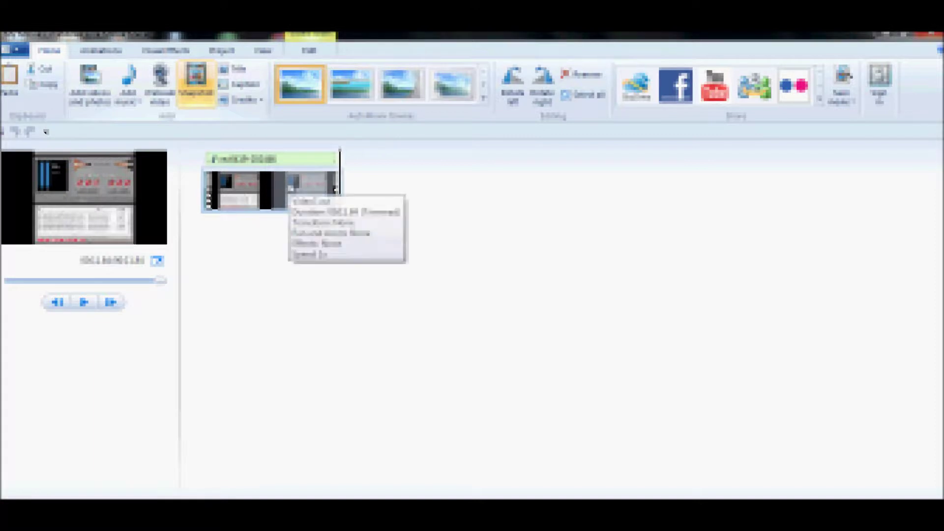
right_click(291, 183)
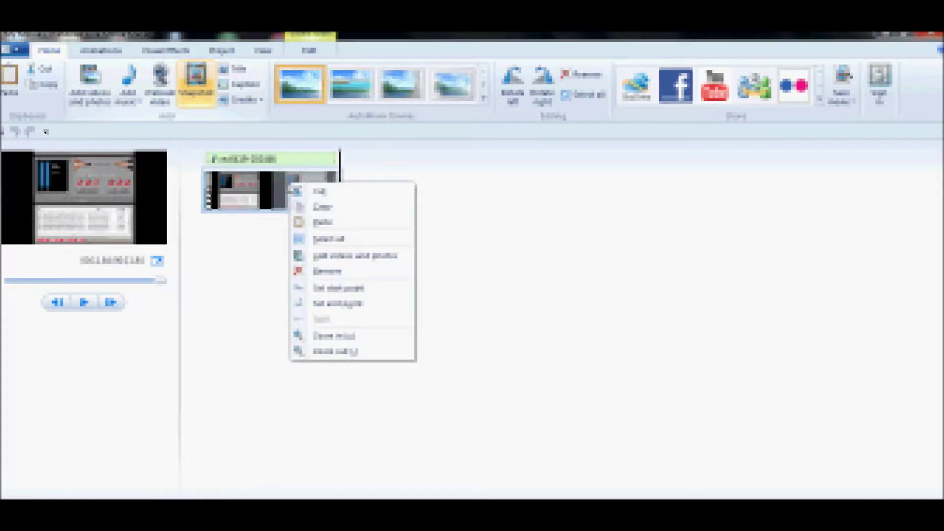
Remove the existing clip and browse Documents into DVDVideoSoft > FreeScreenVideoRecorder > audio
left_click(342, 272)
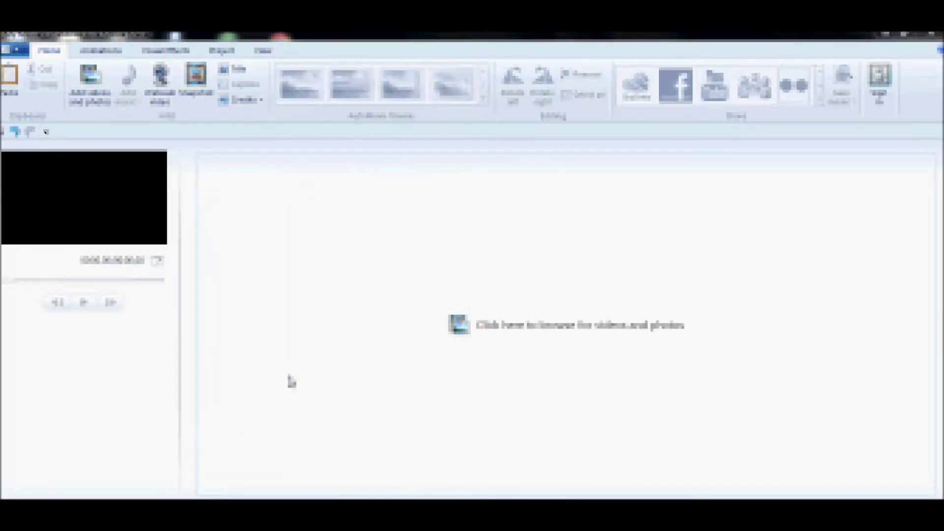
left_click(331, 259)
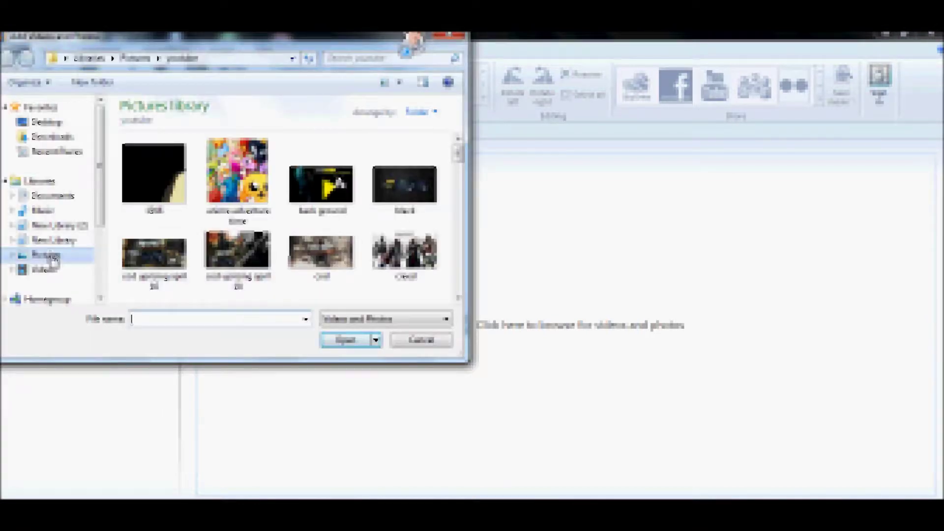
left_click(56, 198)
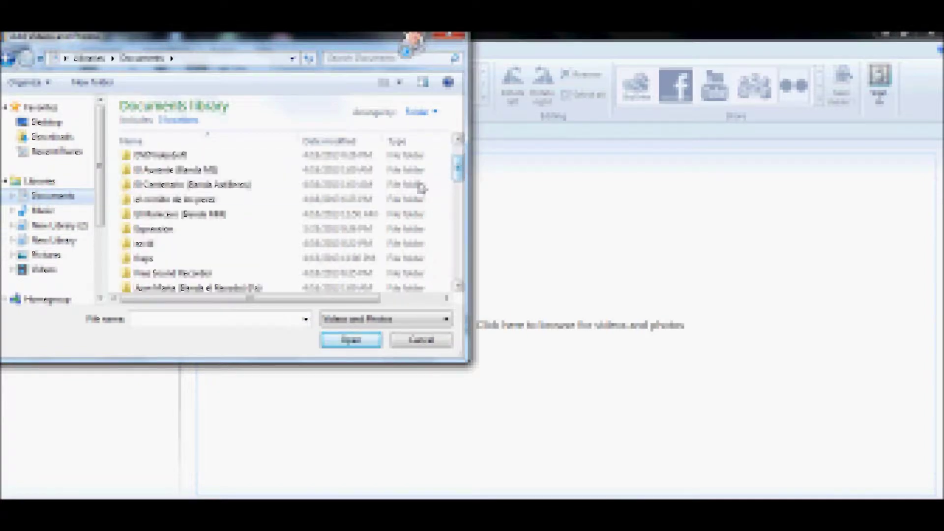
double_click(274, 156)
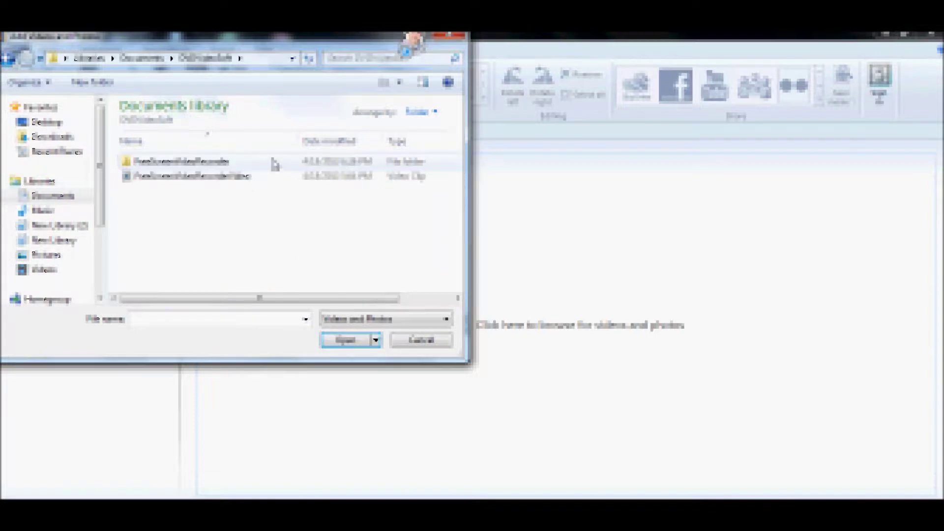
double_click(274, 163)
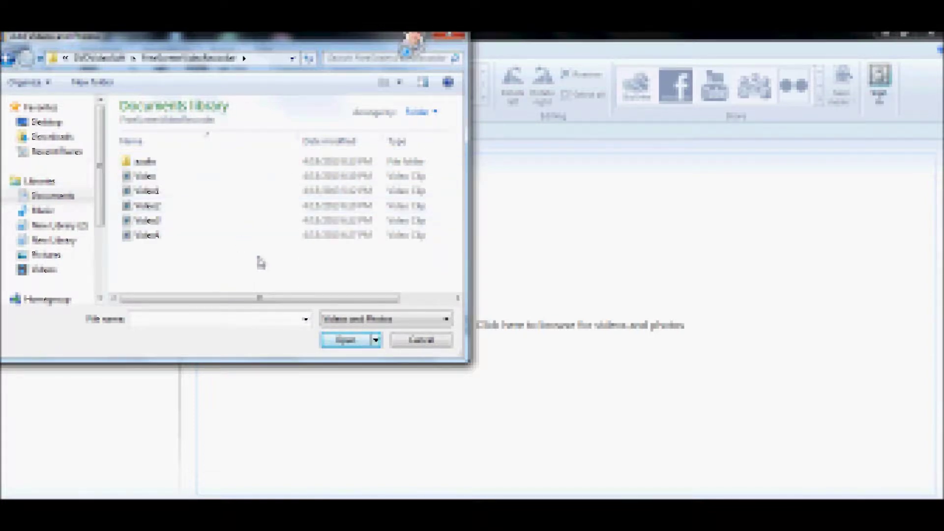
double_click(335, 160)
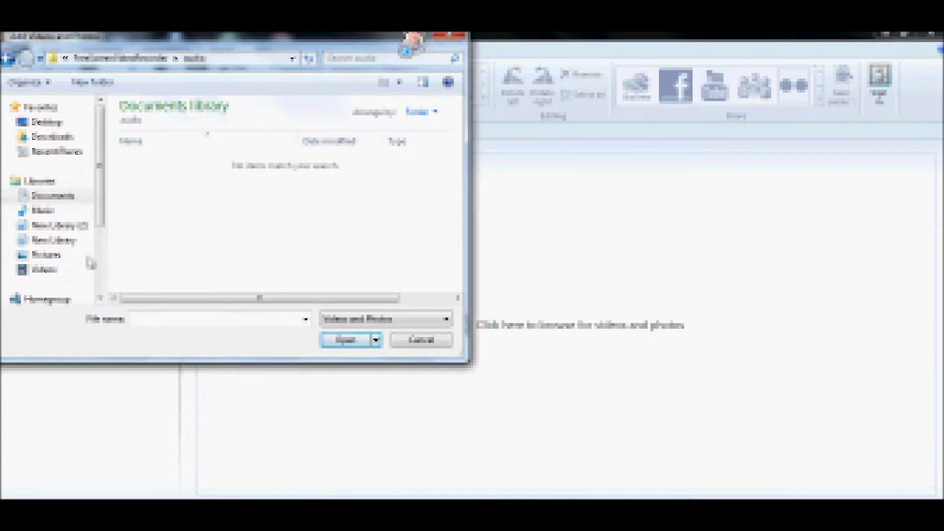
Import the 'test' video from the Videos library's Recordings folder
left_click(52, 272)
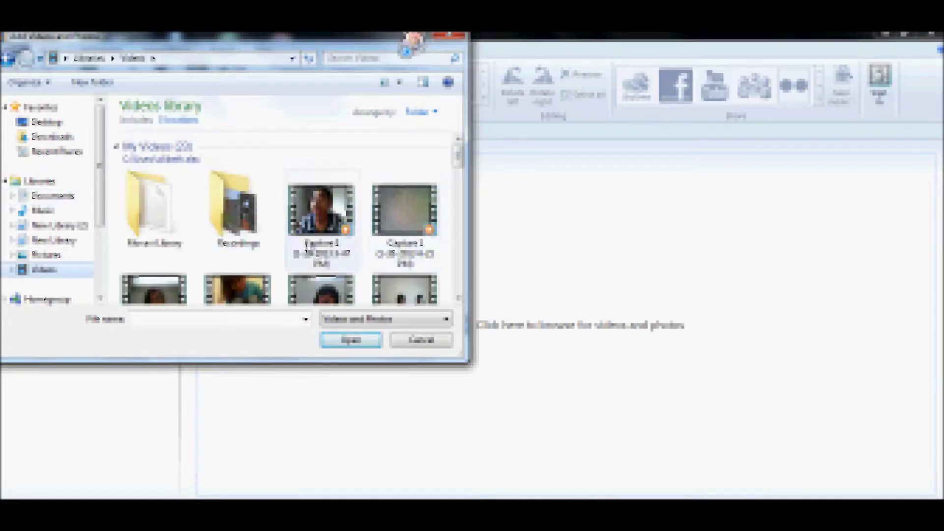
double_click(235, 224)
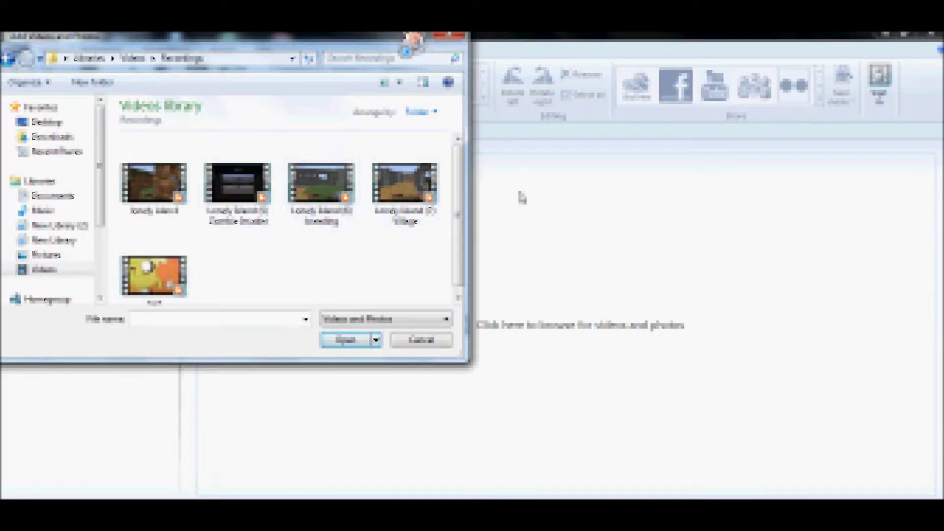
scroll(461, 243, "down", 1)
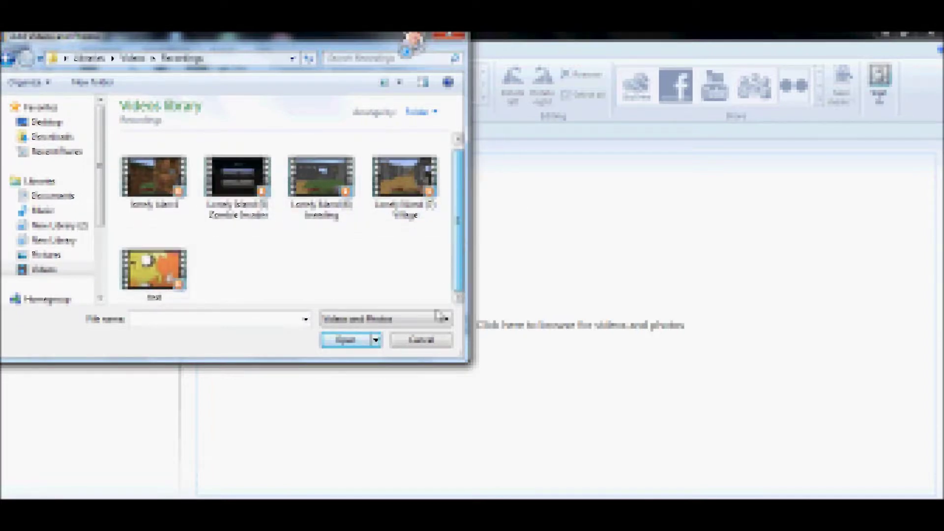
scroll(381, 305, "up", 1)
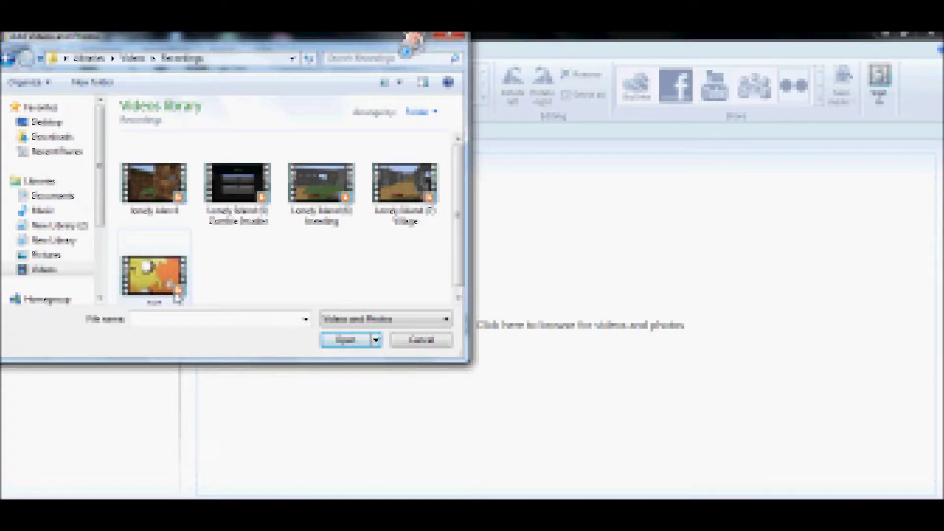
mouse_move(52, 221)
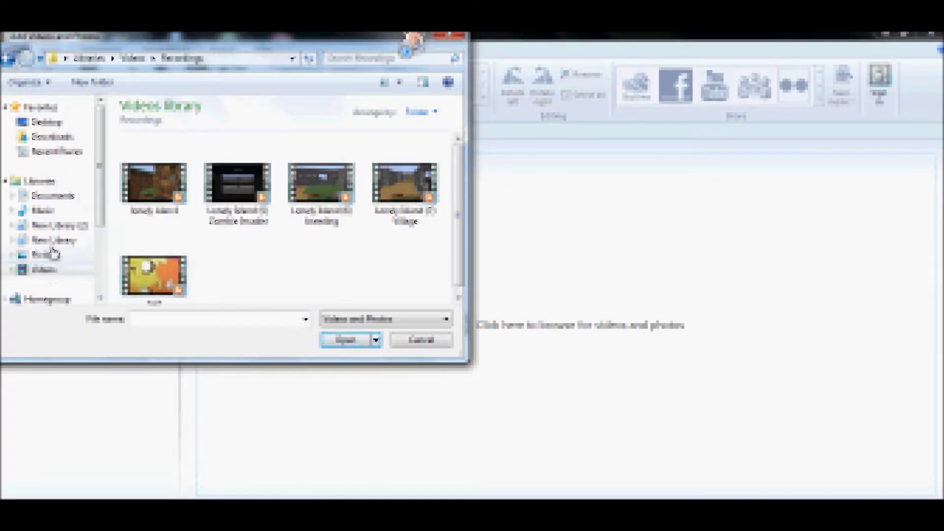
left_click(177, 265)
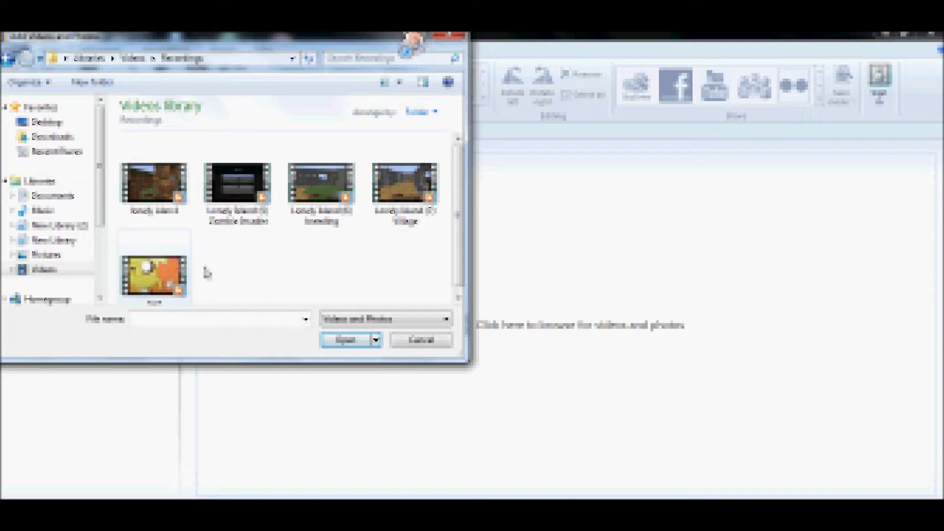
left_click_drag(423, 261, 629, 174)
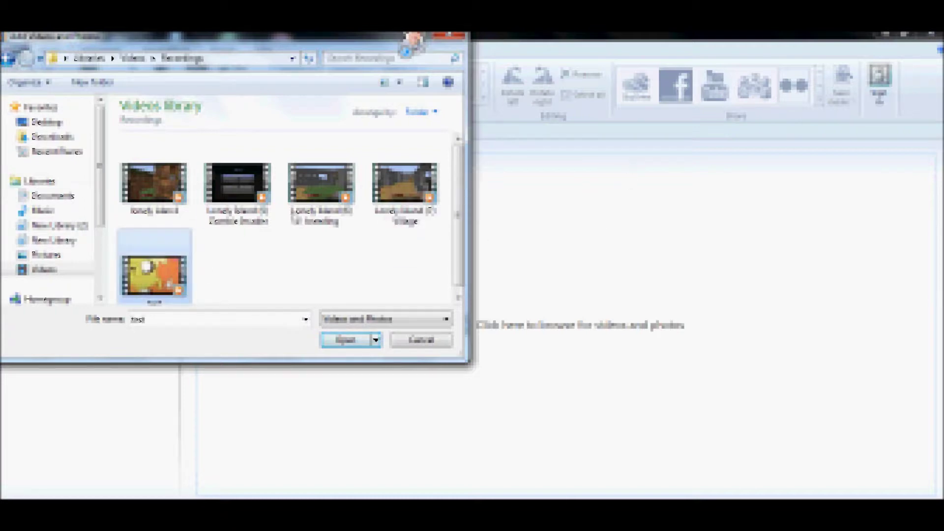
mouse_move(146, 282)
left_mouse_down()
mouse_move(486, 212)
mouse_move(556, 336)
mouse_move(552, 347)
left_mouse_up()
left_click(344, 344)
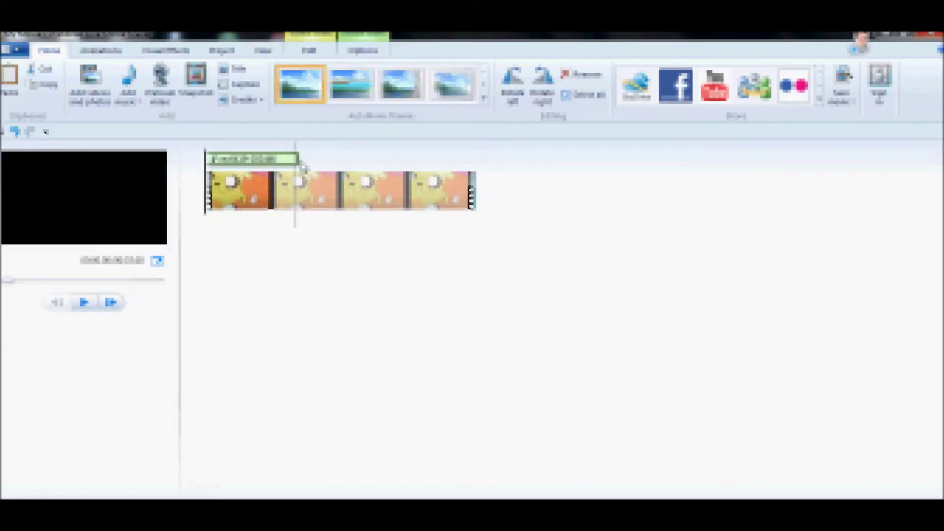
Split the test clip at the chosen point, remove the second part, and close Movie Maker
mouse_move(253, 168)
left_mouse_down()
mouse_move(399, 180)
mouse_move(194, 174)
left_mouse_up()
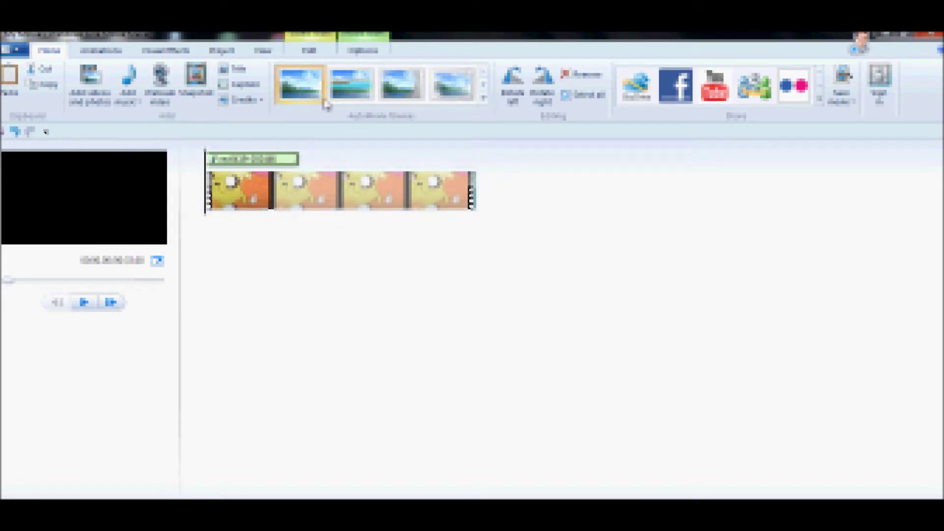
left_click(307, 51)
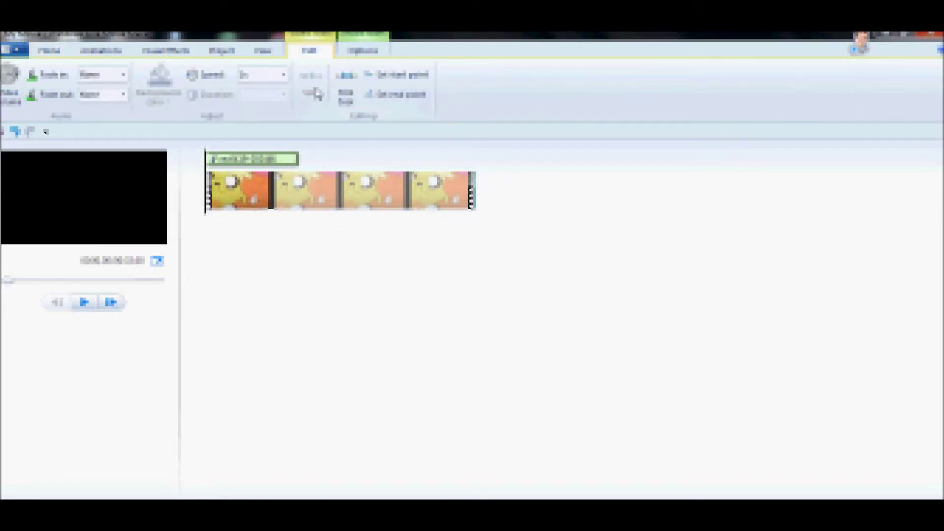
left_click_drag(206, 199, 301, 197)
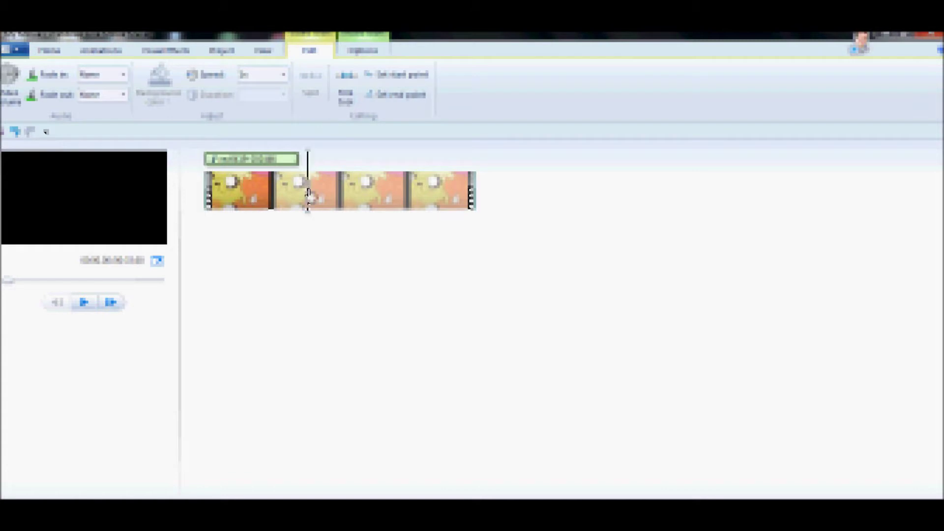
left_click(317, 101)
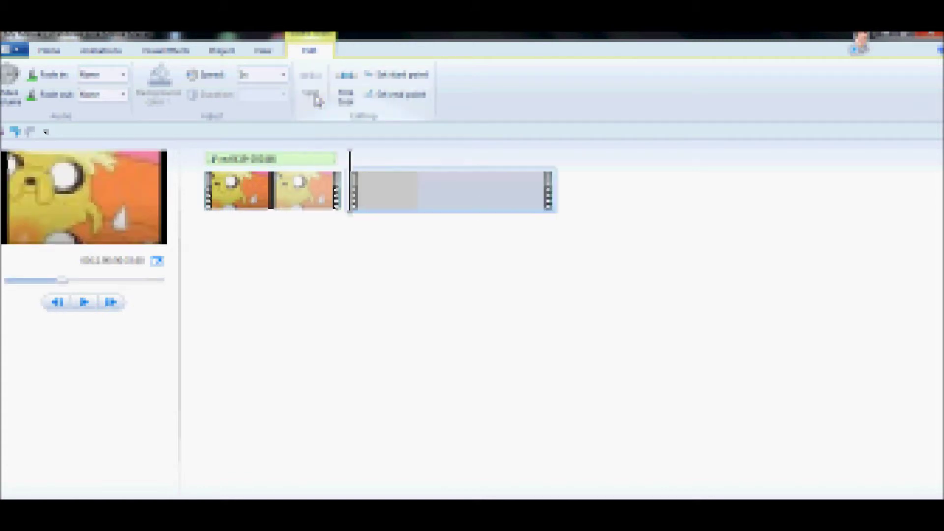
right_click(465, 195)
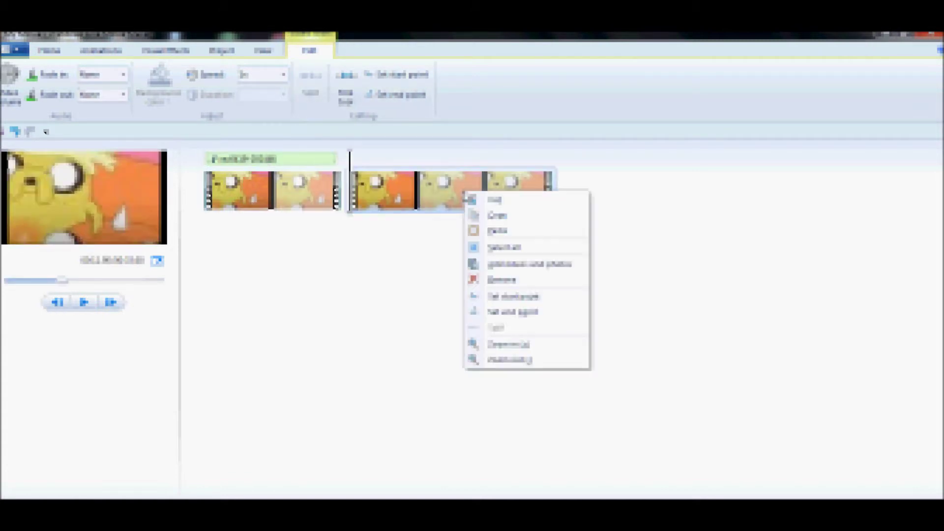
left_click(519, 281)
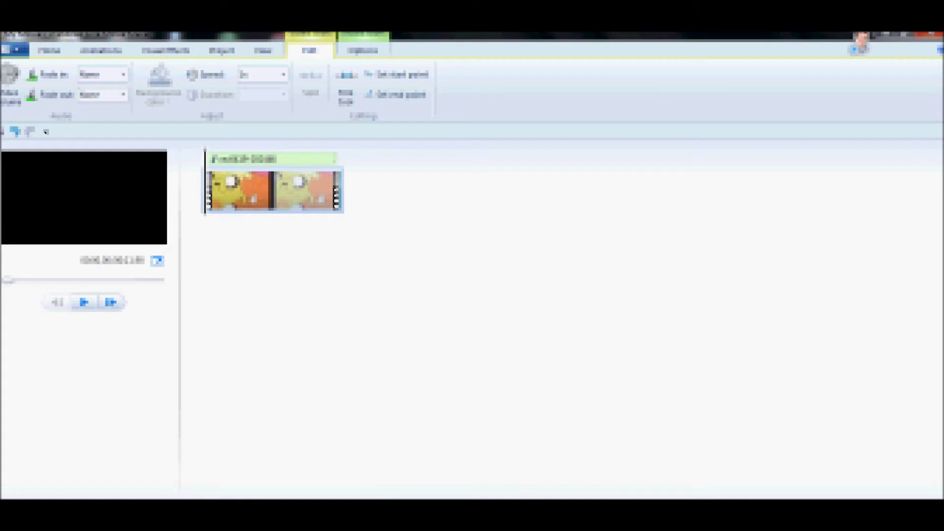
left_click(931, 37)
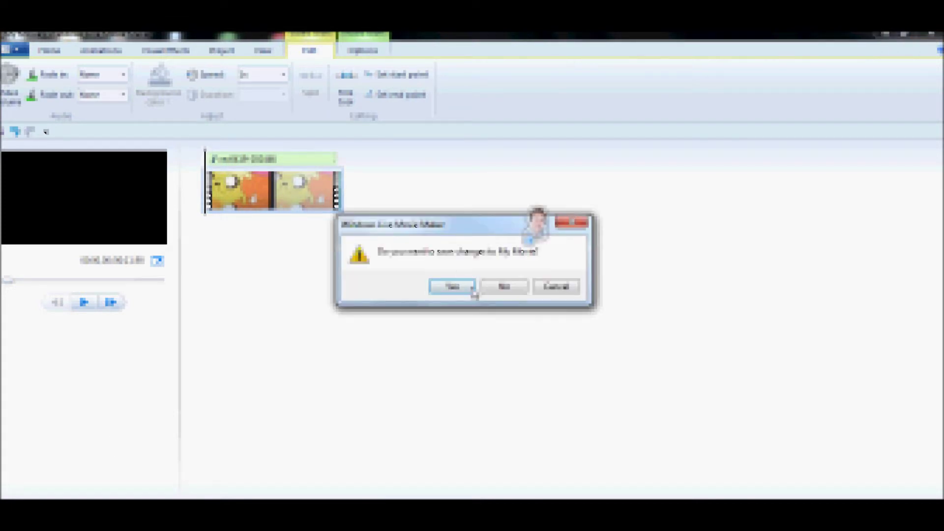
Save changes to My Movie, then launch Ezvid from the desktop
left_click(497, 289)
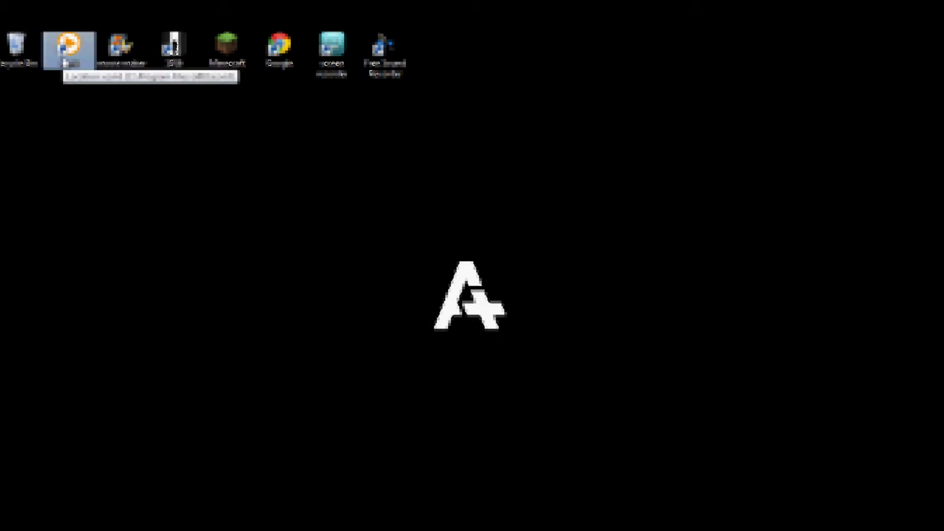
double_click(63, 60)
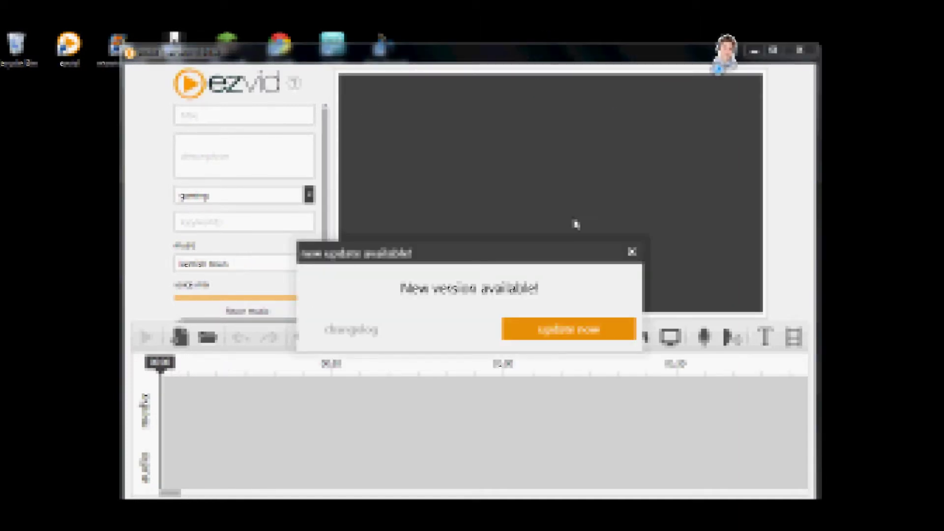
Dismiss Ezvid's new-version notice and reposition its window on the desktop
left_click(633, 252)
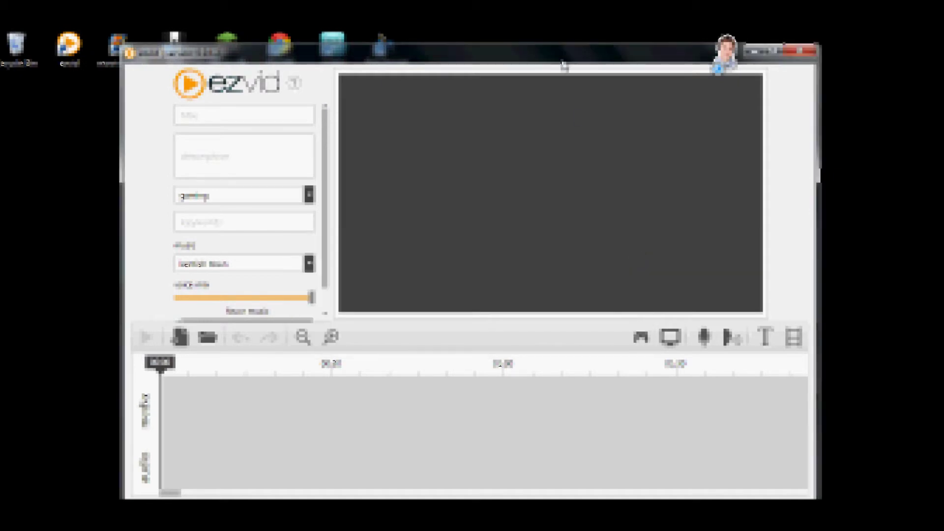
mouse_move(564, 64)
left_mouse_down()
mouse_move(516, 57)
mouse_move(490, 86)
mouse_move(642, 89)
left_mouse_up()
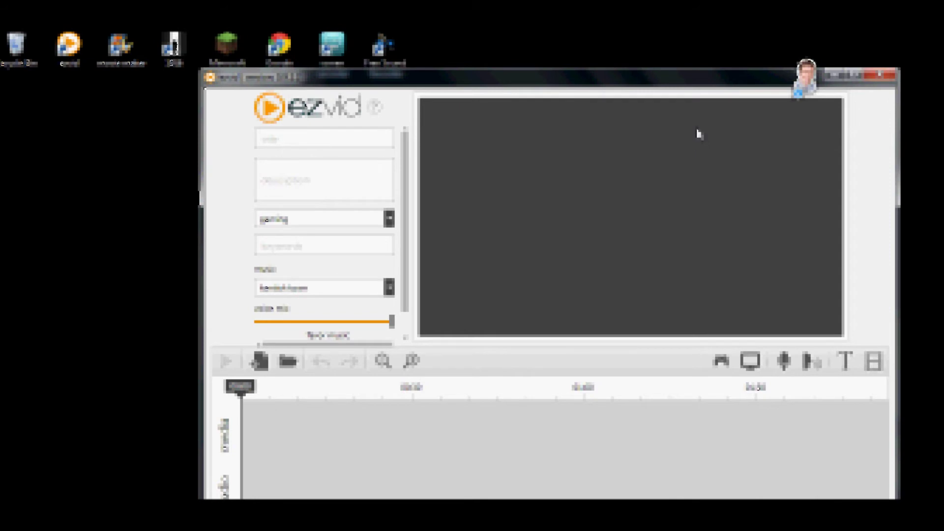
mouse_move(700, 93)
left_mouse_down()
mouse_move(540, 80)
mouse_move(558, 101)
mouse_move(810, 140)
mouse_move(679, 65)
mouse_move(645, 72)
mouse_move(615, 101)
left_mouse_up()
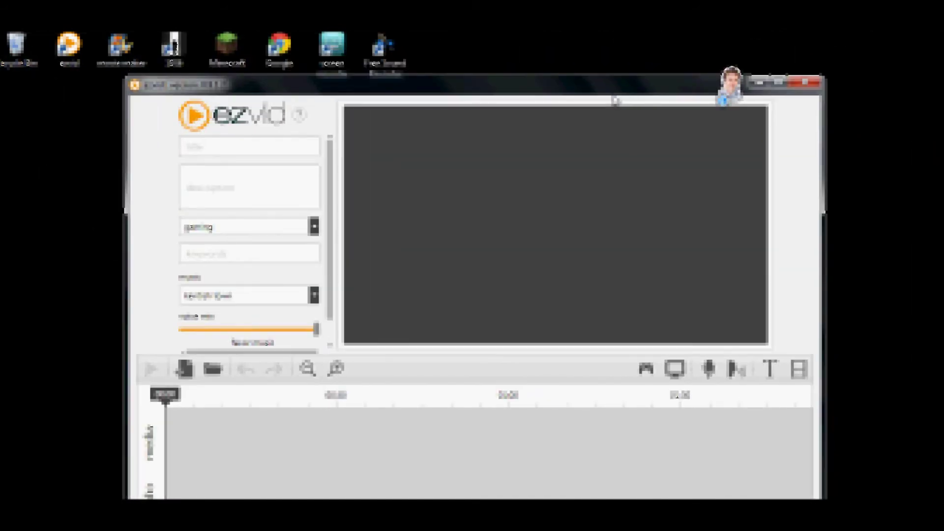